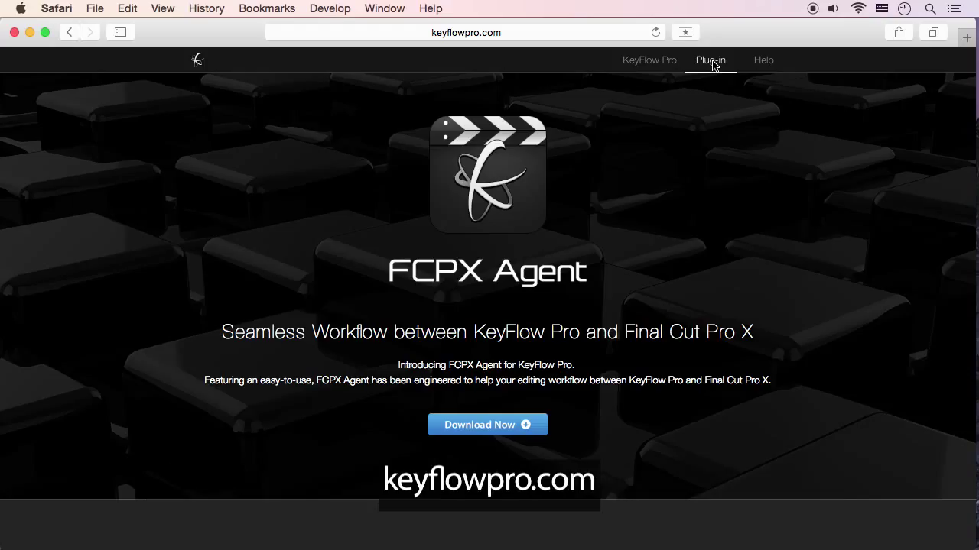
Download FCPXAgent.dmg from keyflowpro.com, mount it, and install FCPX Agent into Applications
click(484, 430)
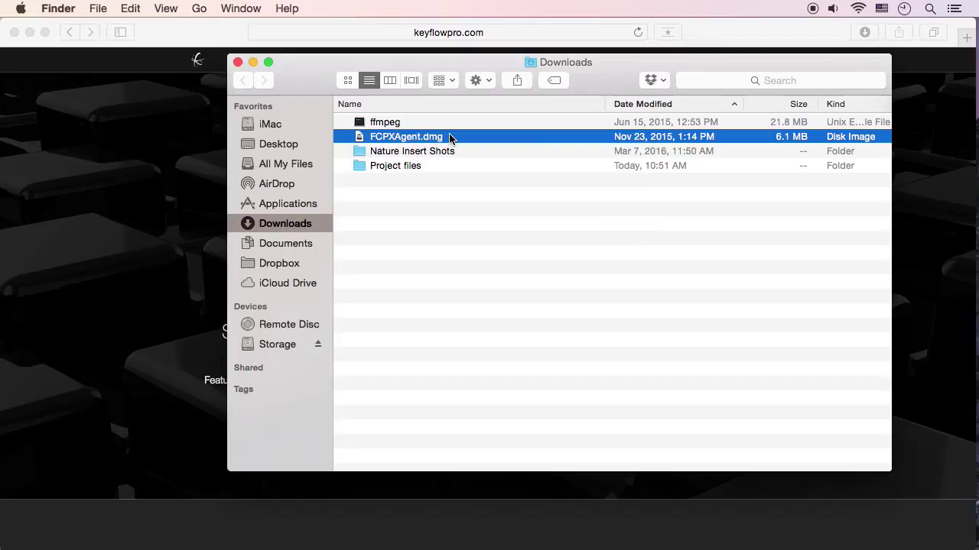
double_click(449, 136)
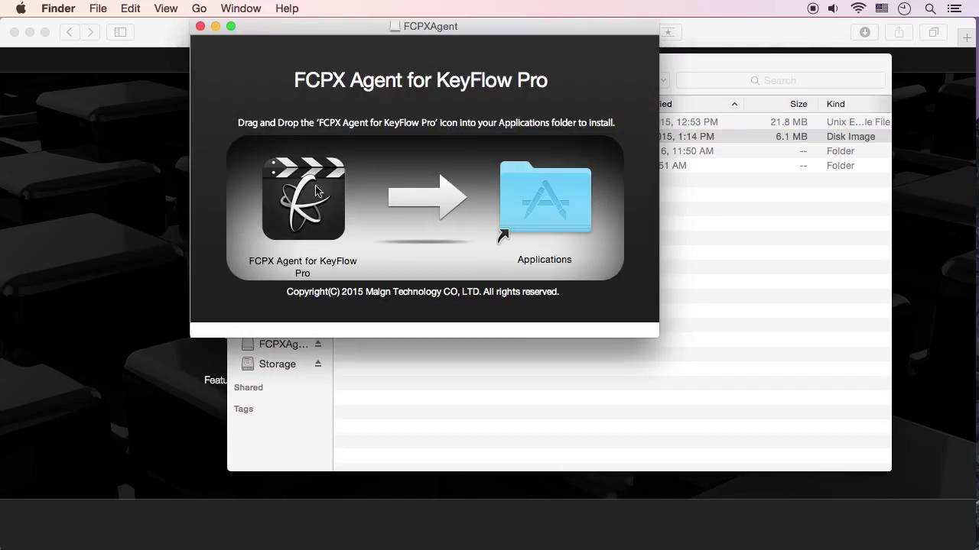
drag(309, 191, 553, 197)
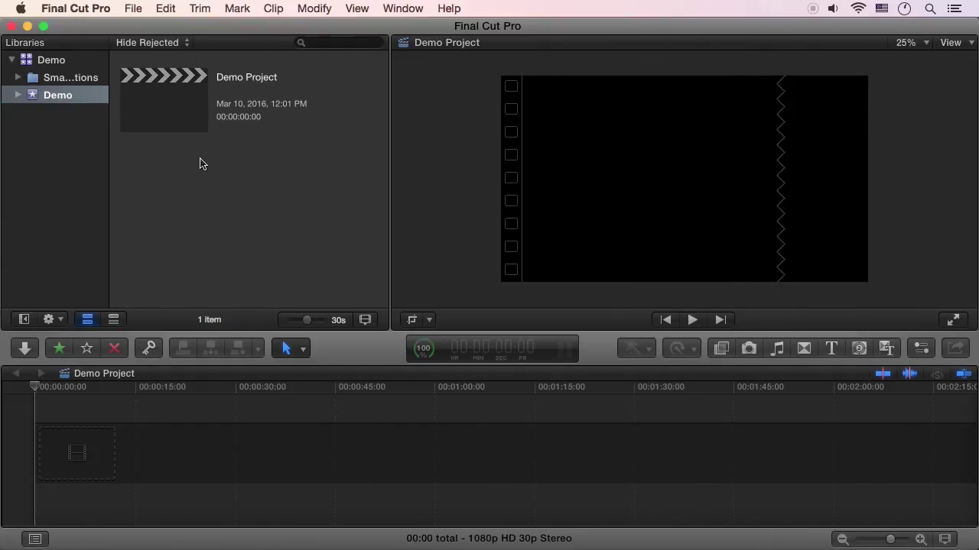
Add a new Export File share destination from File > Share > Add Destination
click(133, 9)
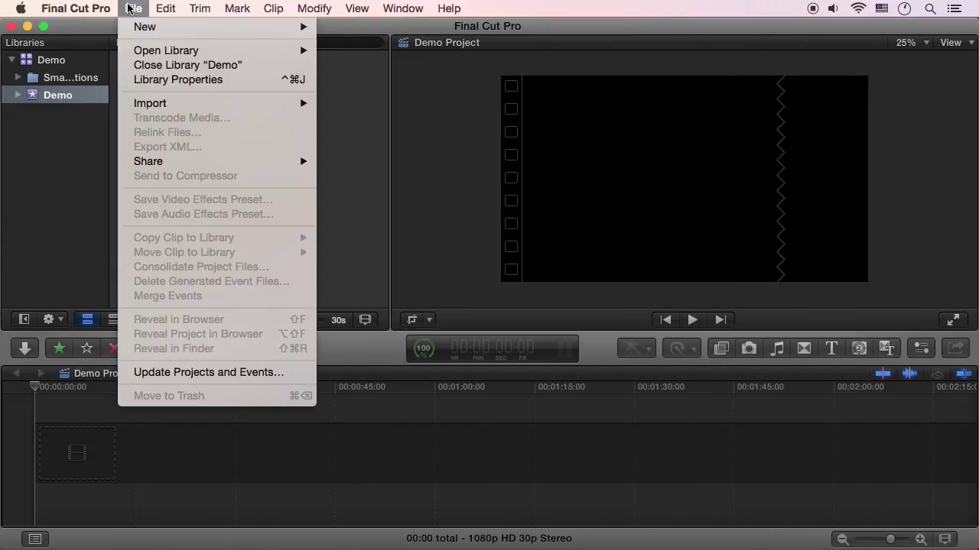
mouse_move(207, 161)
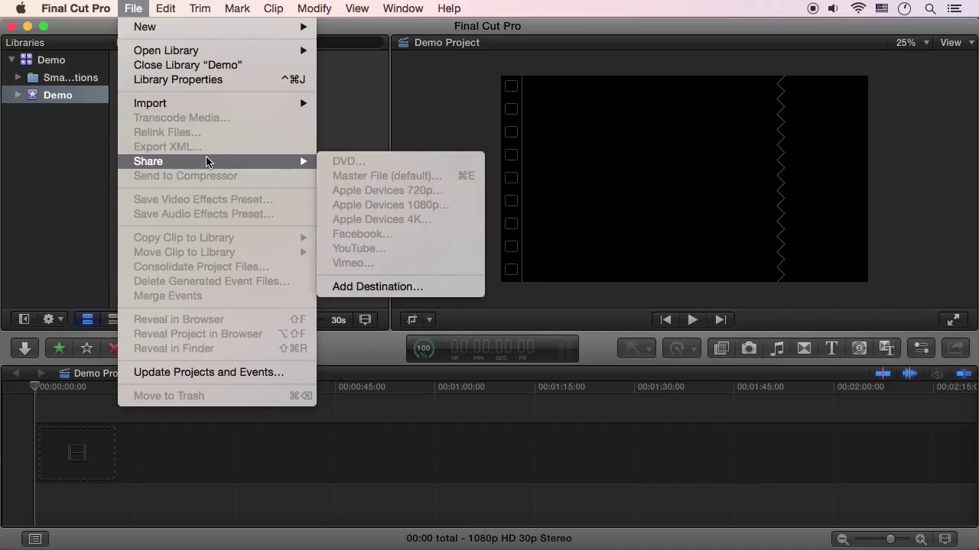
click(414, 286)
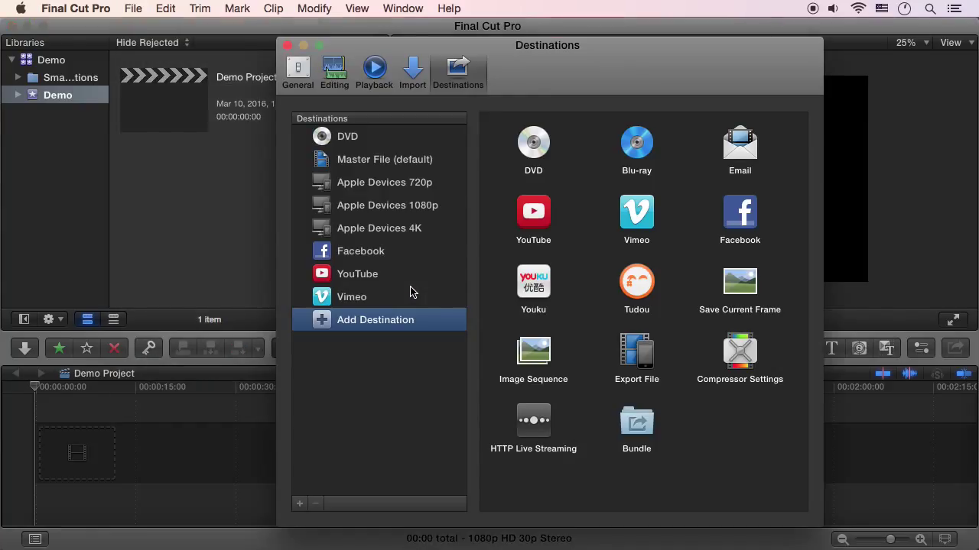
double_click(635, 356)
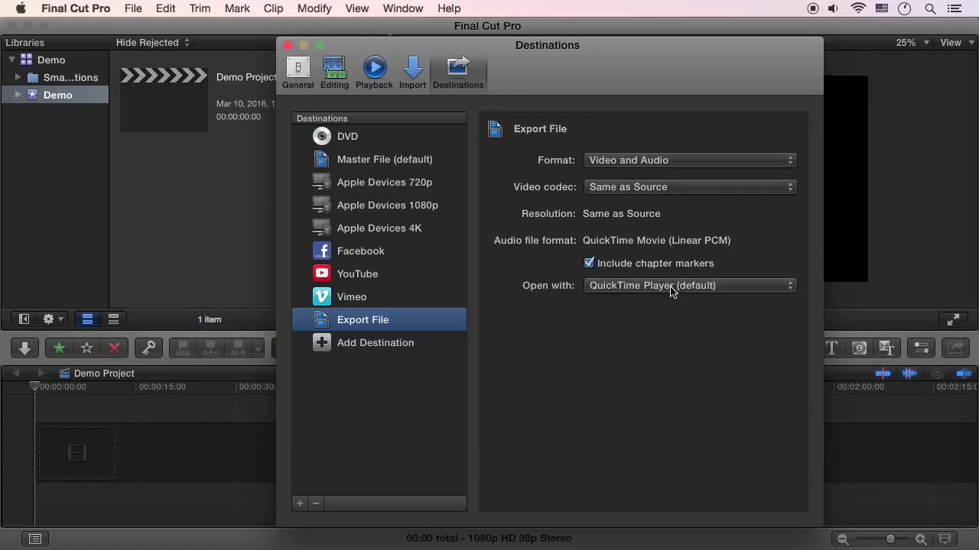
Make the destination open with FCPX Agent for KeyFlow Pro and name it 'Send to KeyFlow Pro'
click(670, 288)
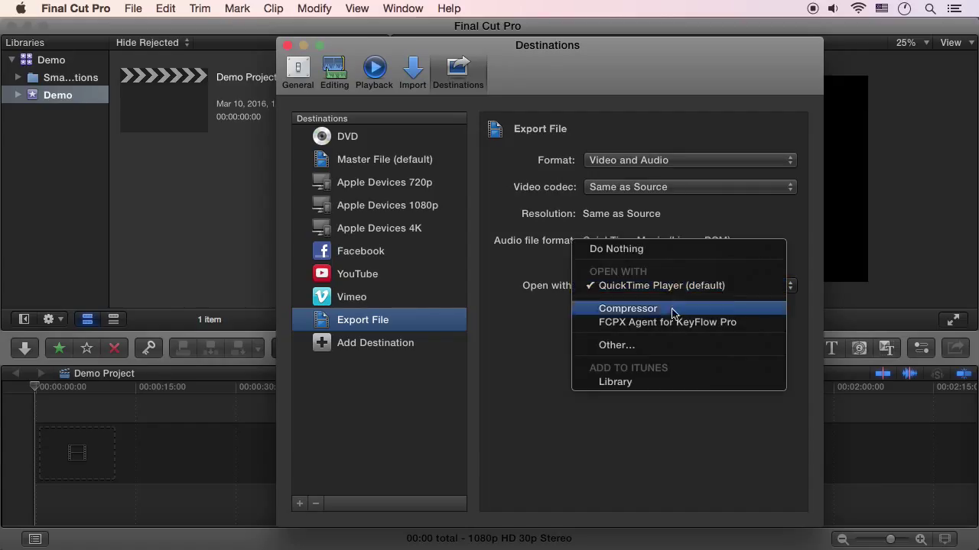
click(671, 323)
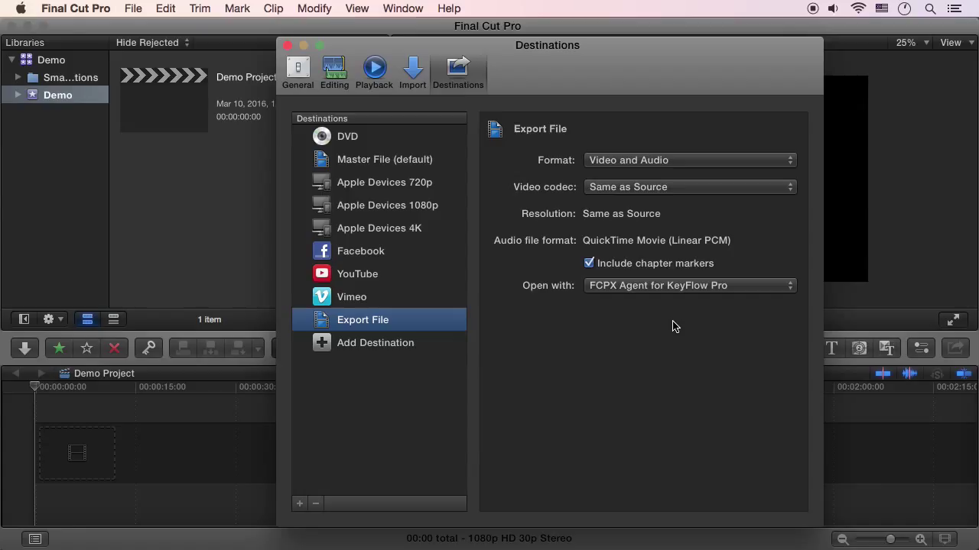
double_click(374, 324)
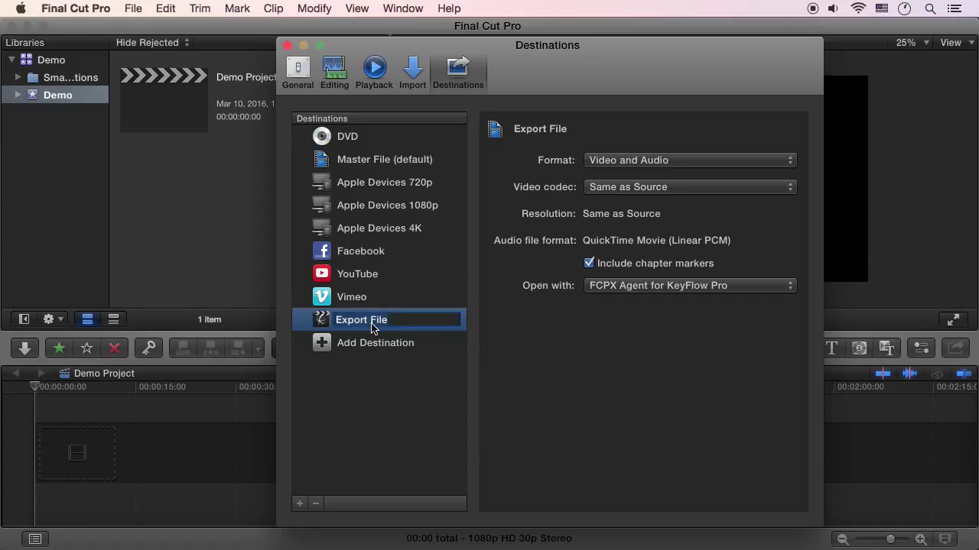
text(Send to KeyFlow Pro)
key(Return)
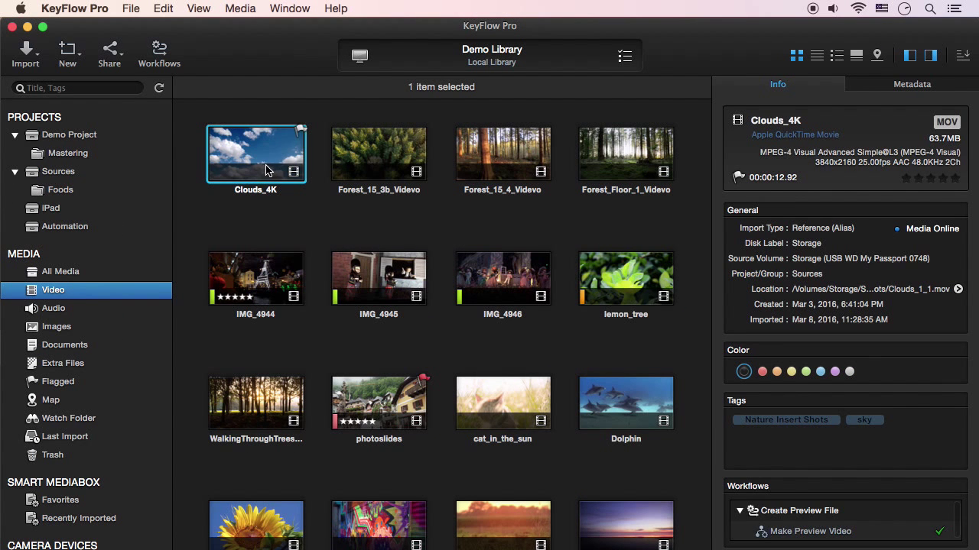
Select the seven clips Clouds_4K through IMG_4946 and drag them into Final Cut Pro's My Event
shift+click(495, 282)
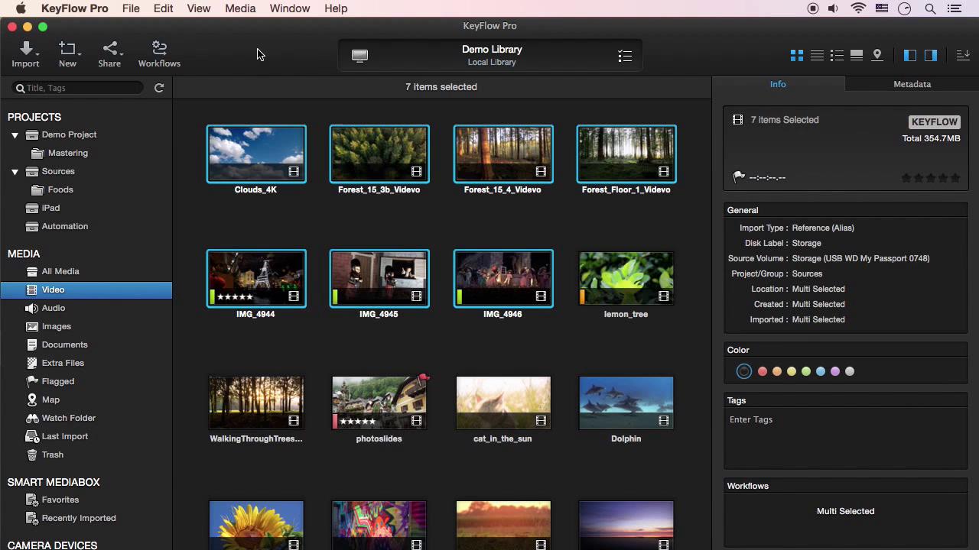
drag(257, 54, 714, 53)
drag(714, 156, 262, 188)
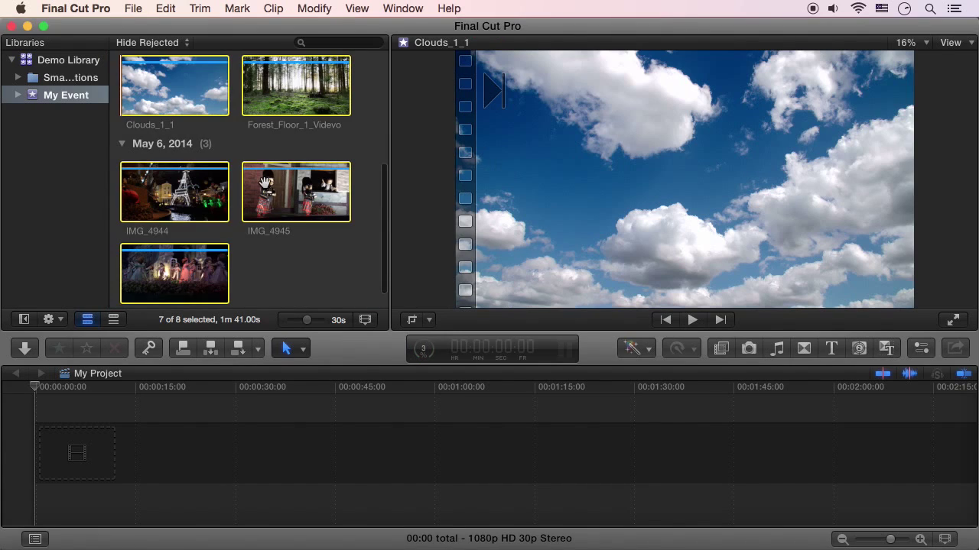
Check the Everland, Forest and sky keyword collections and view Clouds_1_1's keywords in list view
click(17, 96)
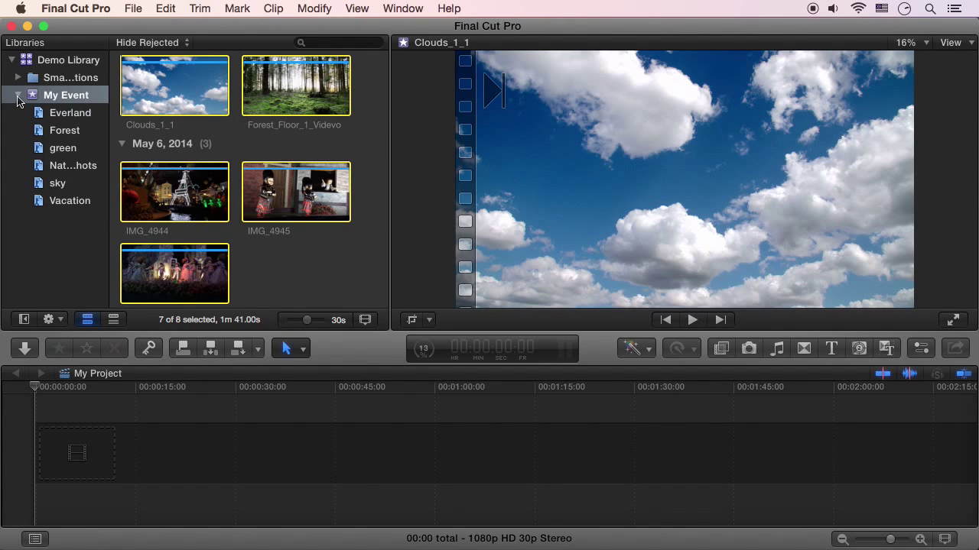
click(62, 113)
click(65, 130)
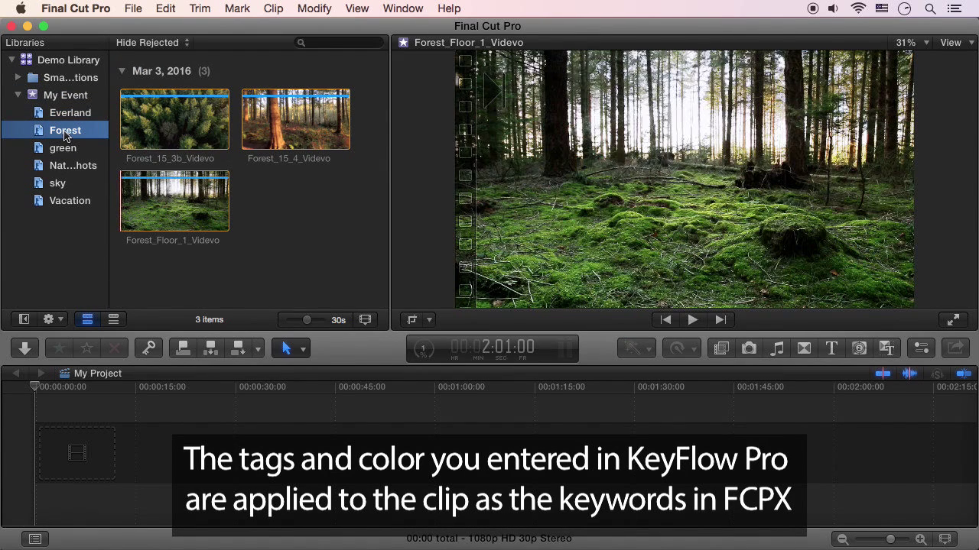
click(59, 184)
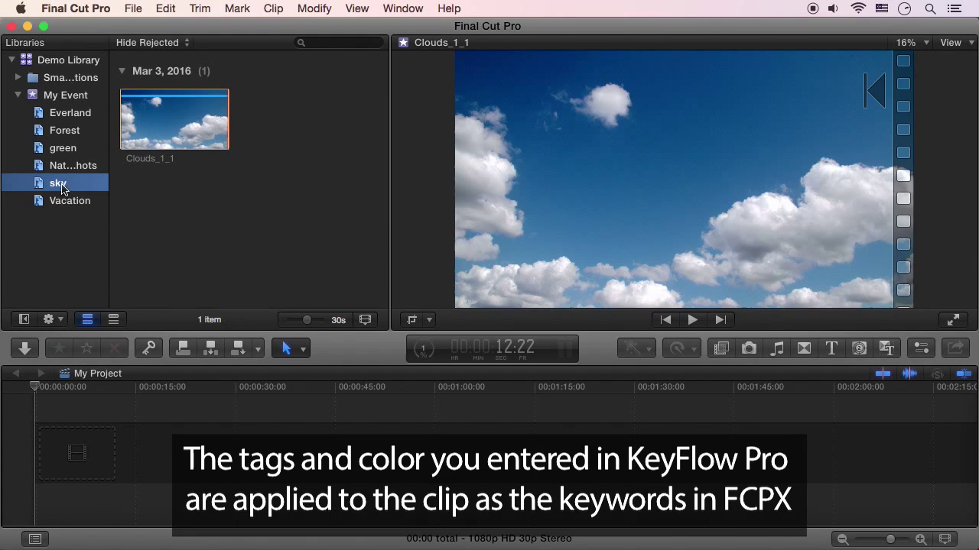
click(113, 320)
click(132, 191)
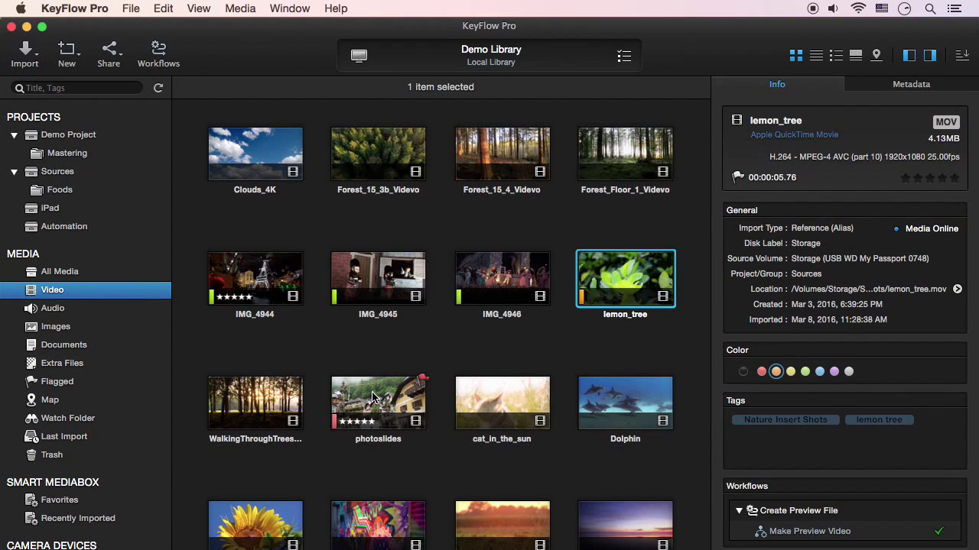
In KeyFlow Pro, send lemon_tree and photoslides to Final Cut Pro X
super+click(372, 396)
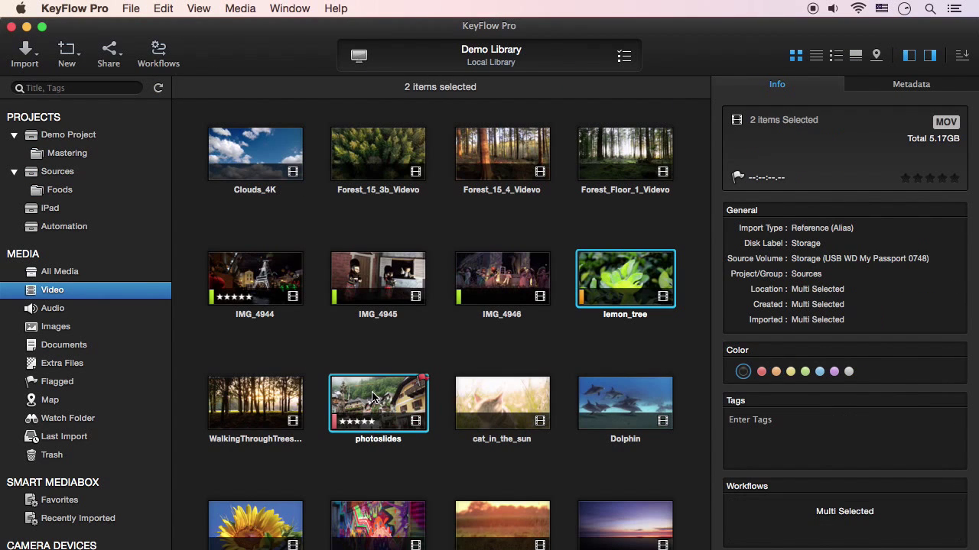
right_click(621, 266)
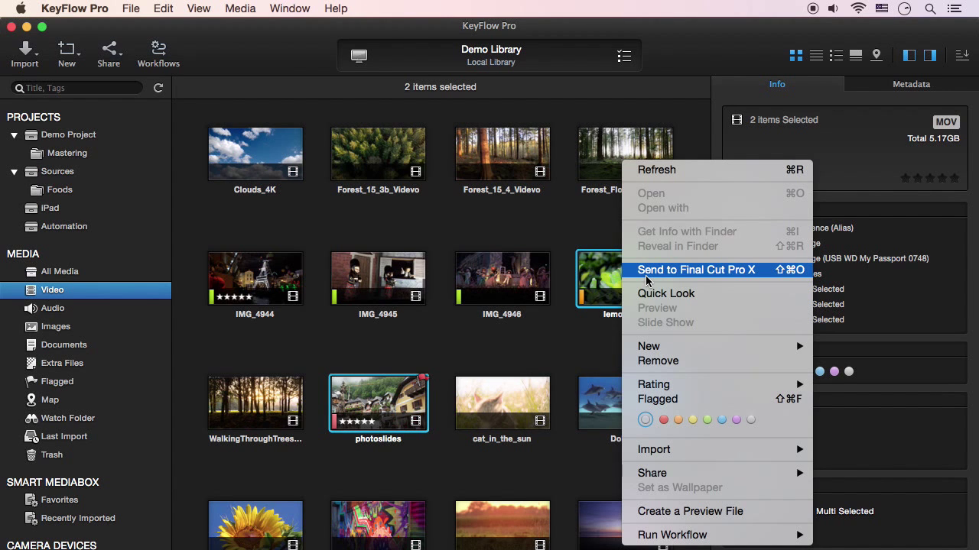
click(646, 273)
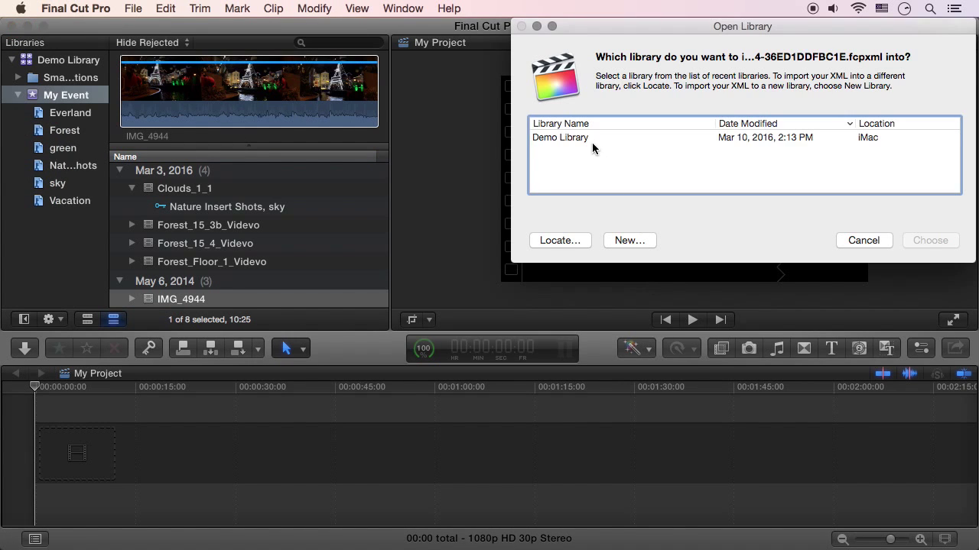
Import the XML into Demo Library, then expand and select photoslides in the new 3-10-16 event
click(591, 140)
click(934, 240)
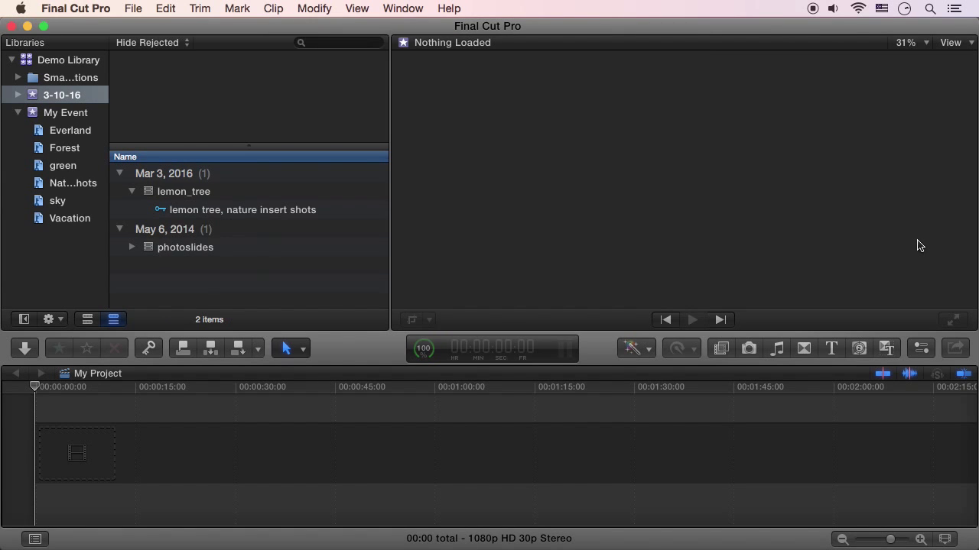
click(134, 247)
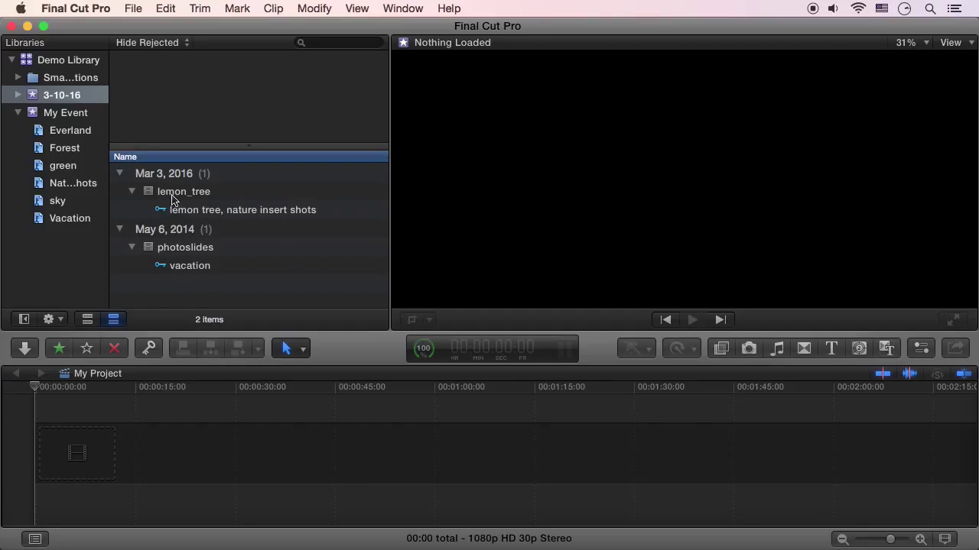
click(192, 253)
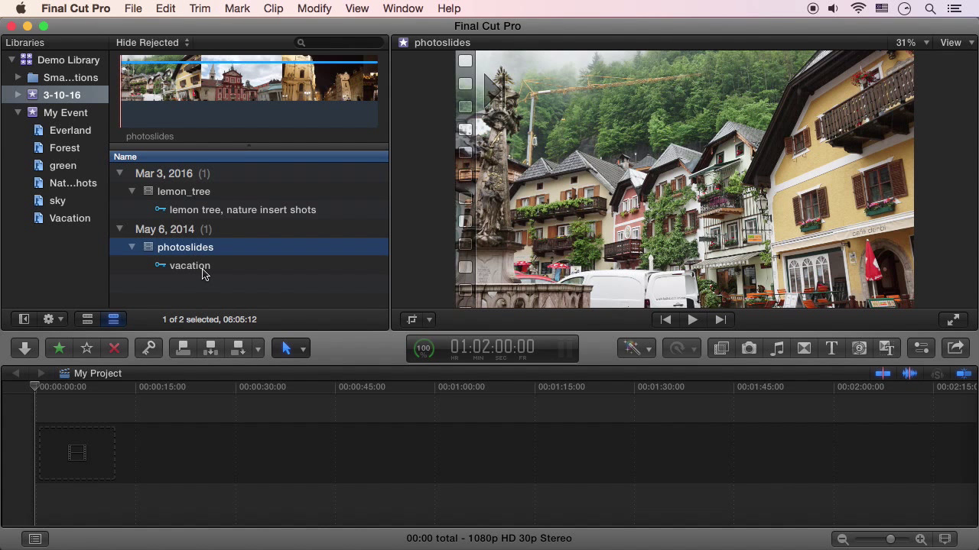
Add the keyword 'Austria' to the photoslides clip
click(203, 270)
key(super+k)
text(A)
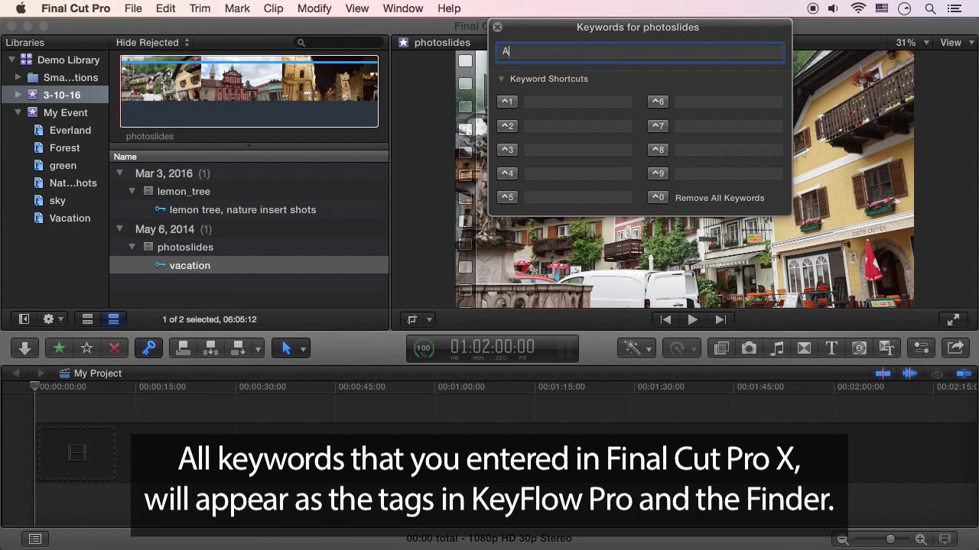
text(ustria)
key(Return)
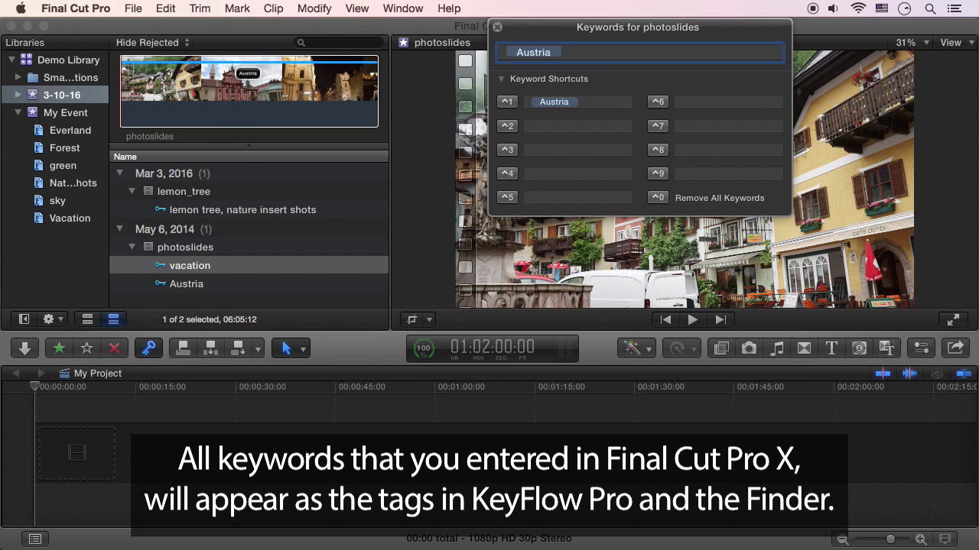
key(super+k)
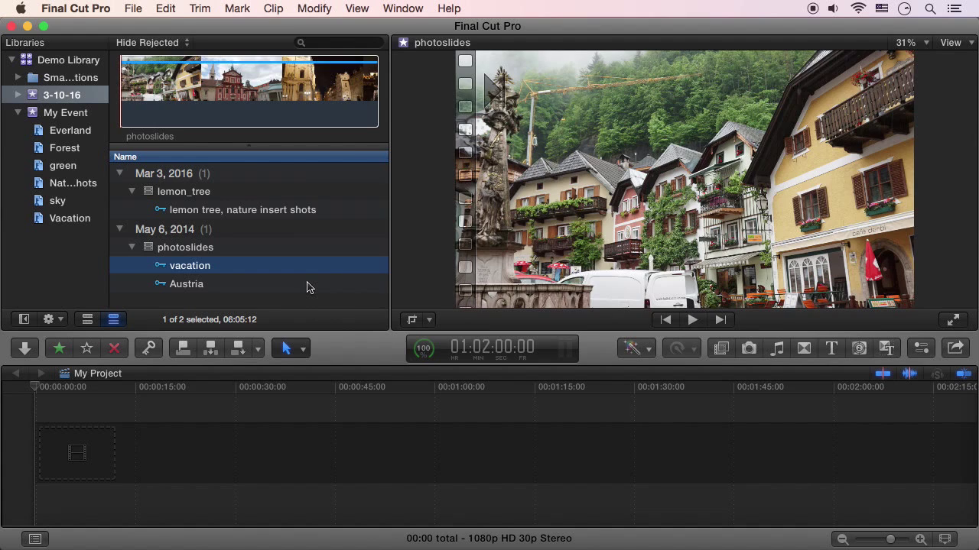
Add Copyright and Genre fields to the clip's share attributes in the Inspector
click(921, 348)
click(865, 44)
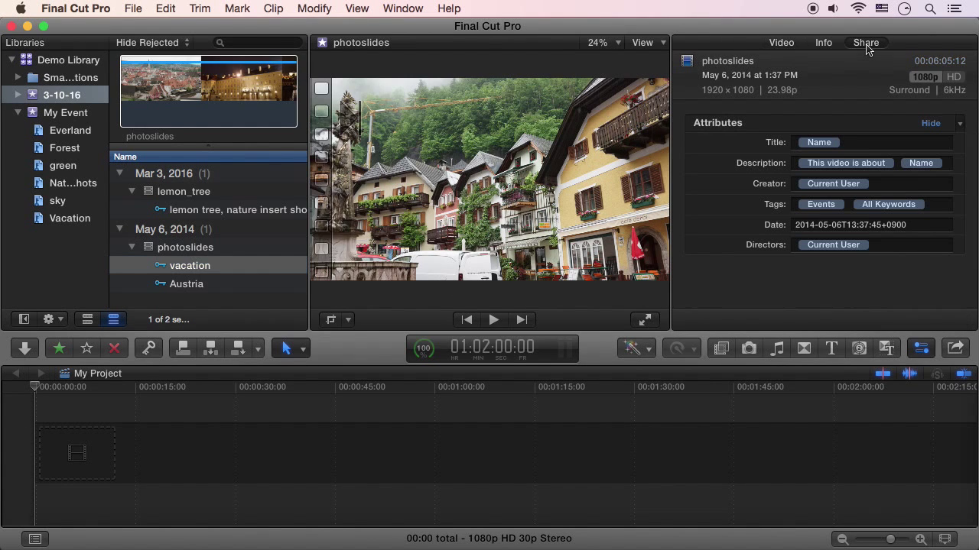
click(960, 124)
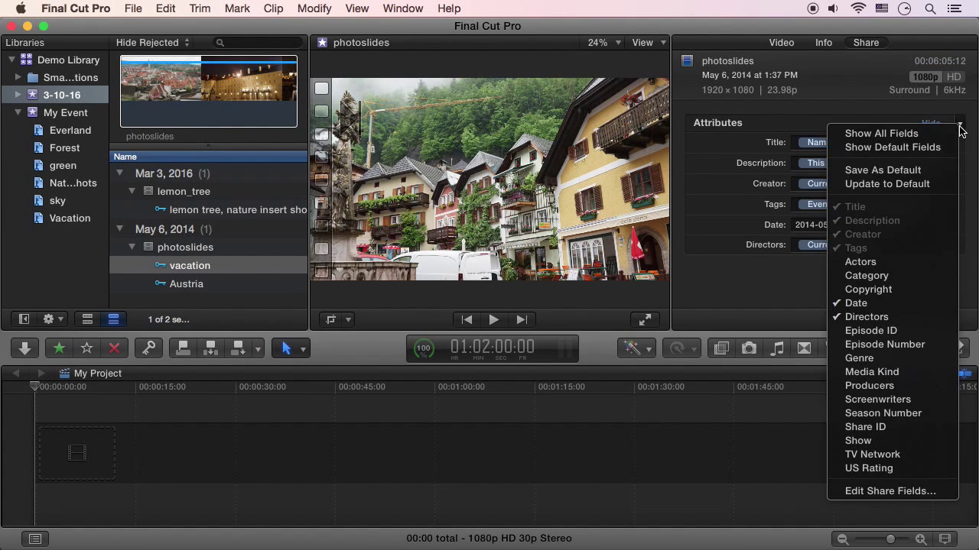
click(898, 289)
click(896, 357)
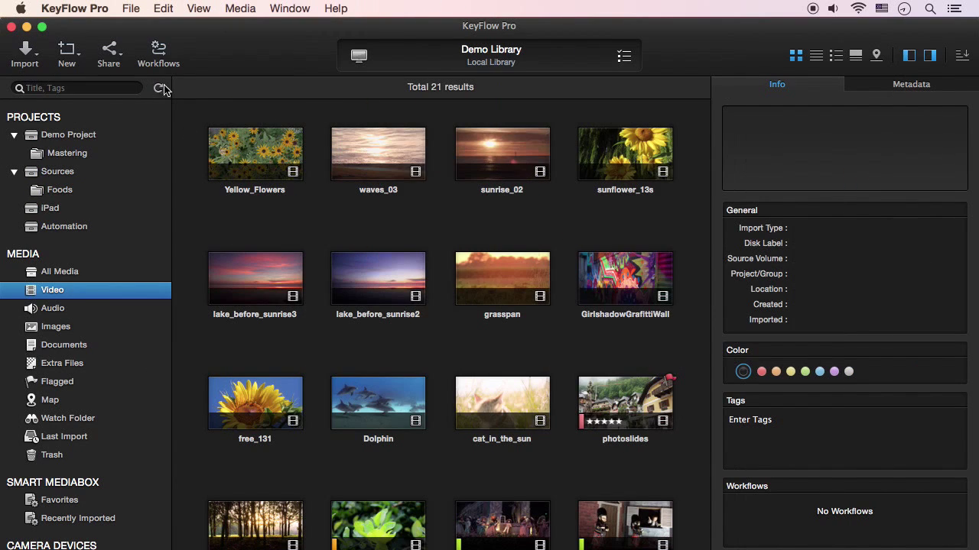
click(158, 57)
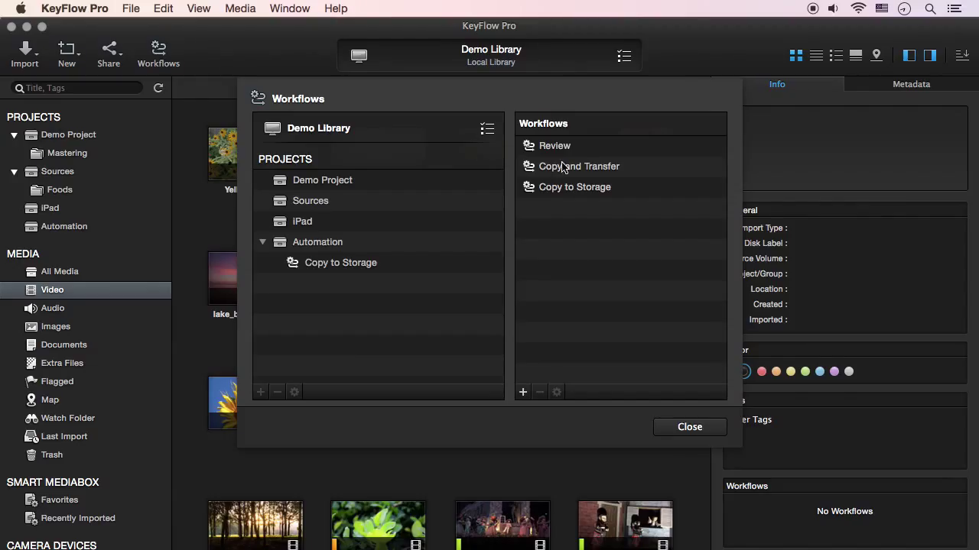
Assign the Copy and Transfer workflow to Demo Project and enable Final Cut Pro X integration
drag(577, 166, 440, 181)
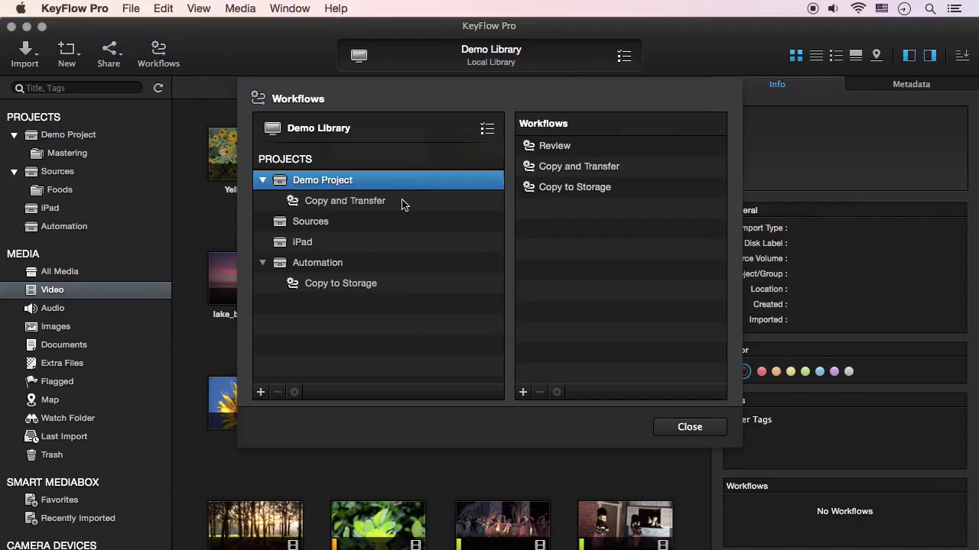
click(403, 205)
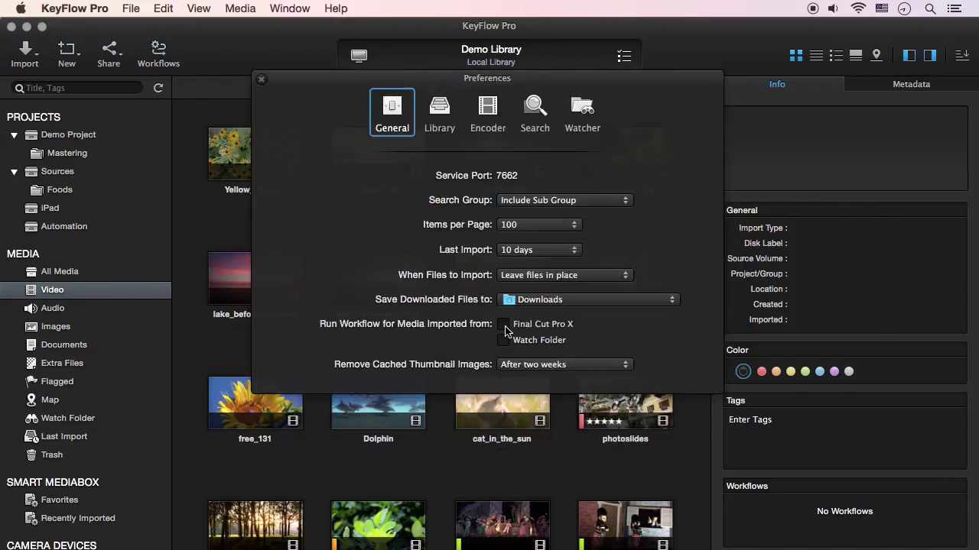
click(504, 324)
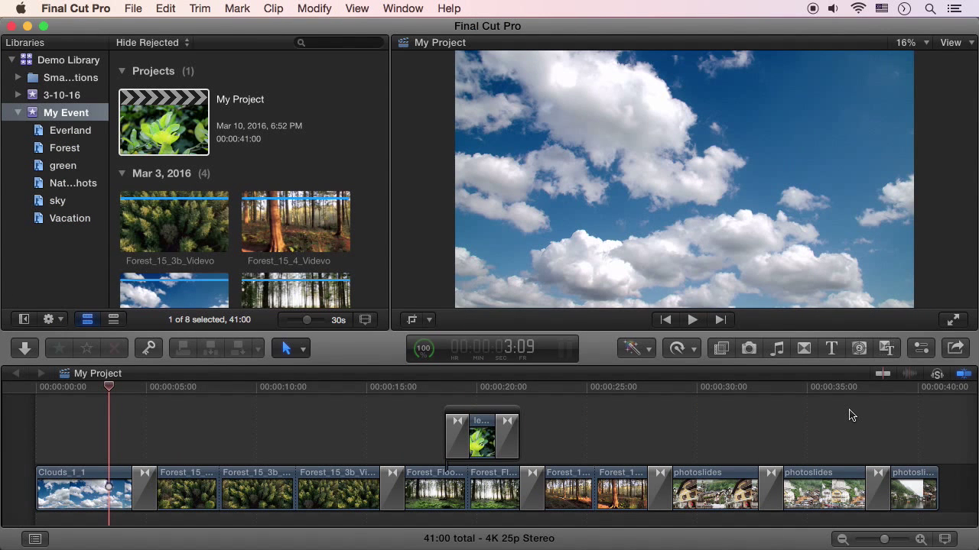
Share My Project to Send to KeyFlow Pro with Genre set to 'Documentary'
click(953, 349)
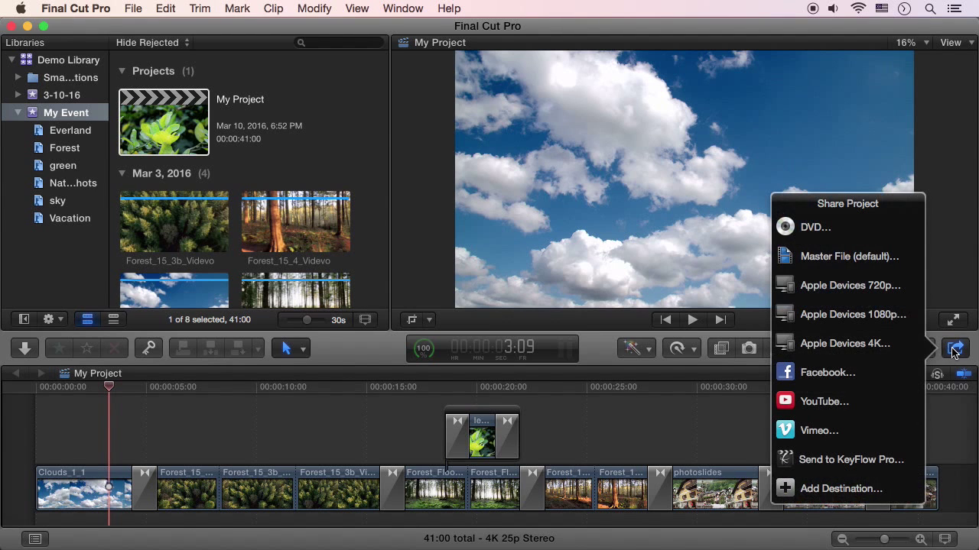
click(913, 460)
text(Documentary)
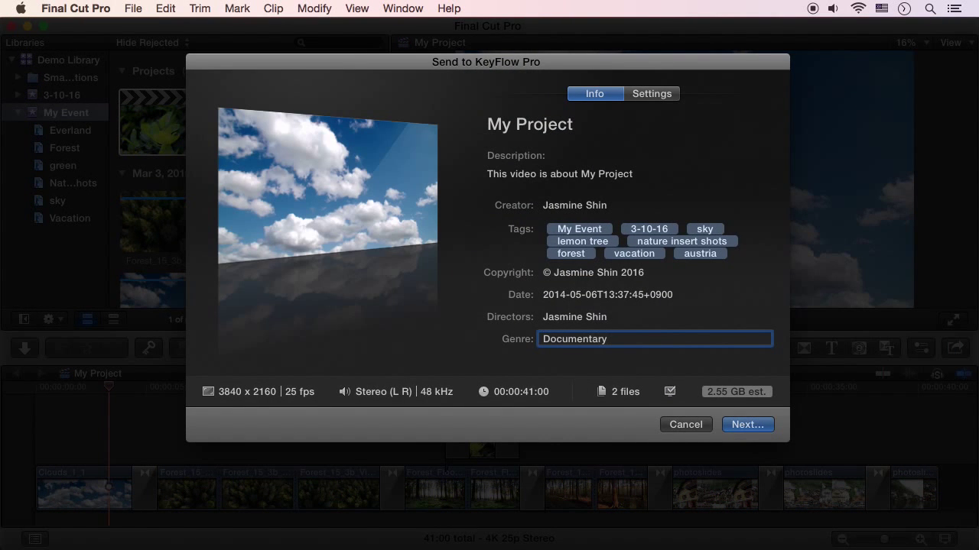
click(754, 425)
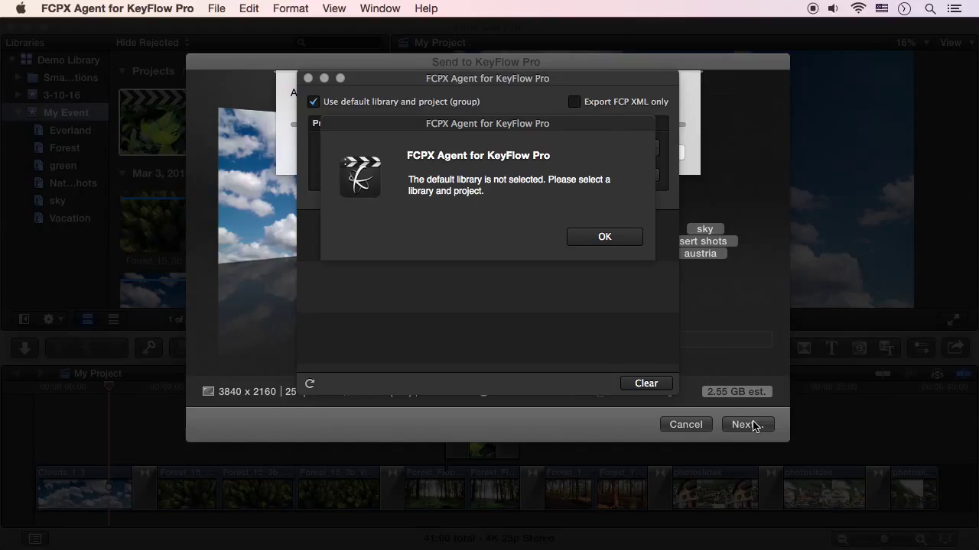
Dismiss the no-default-library alert and choose Demo Library's Mastering group as the destination
click(619, 240)
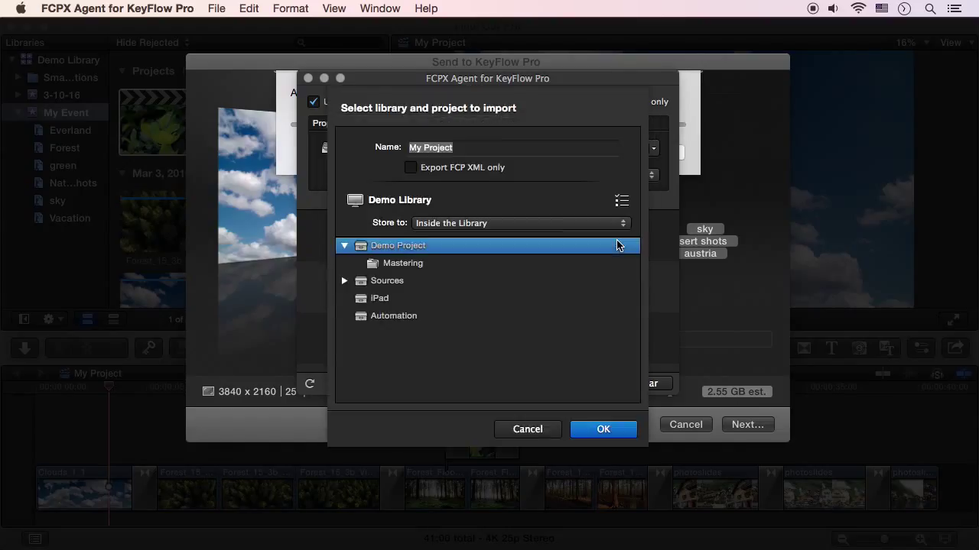
click(620, 204)
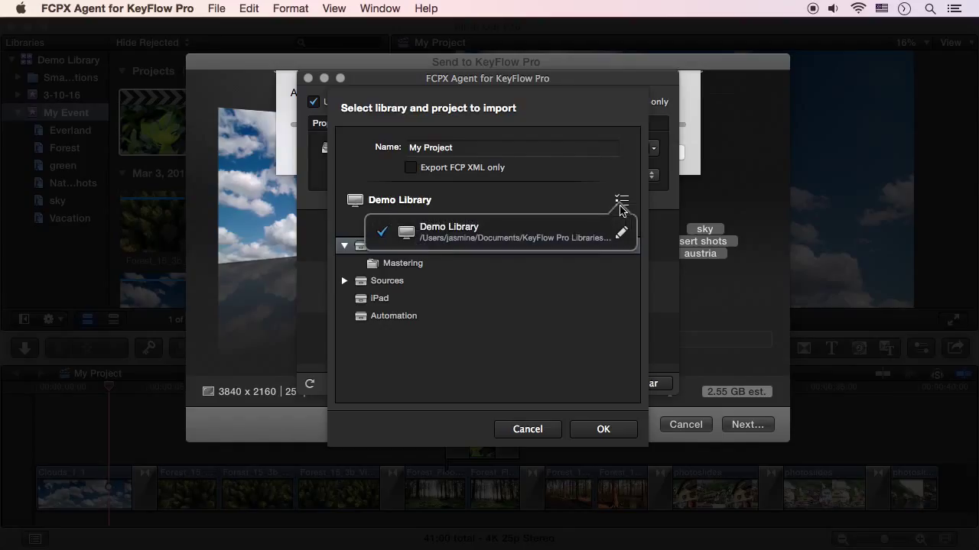
click(564, 237)
click(473, 268)
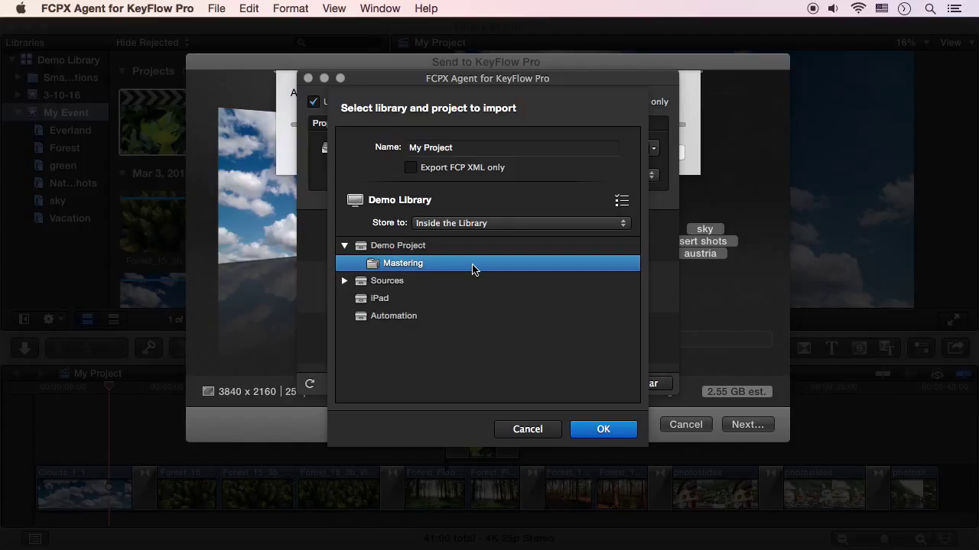
Store media inside the library and keep exporting the movie, not only FCP XML
click(479, 223)
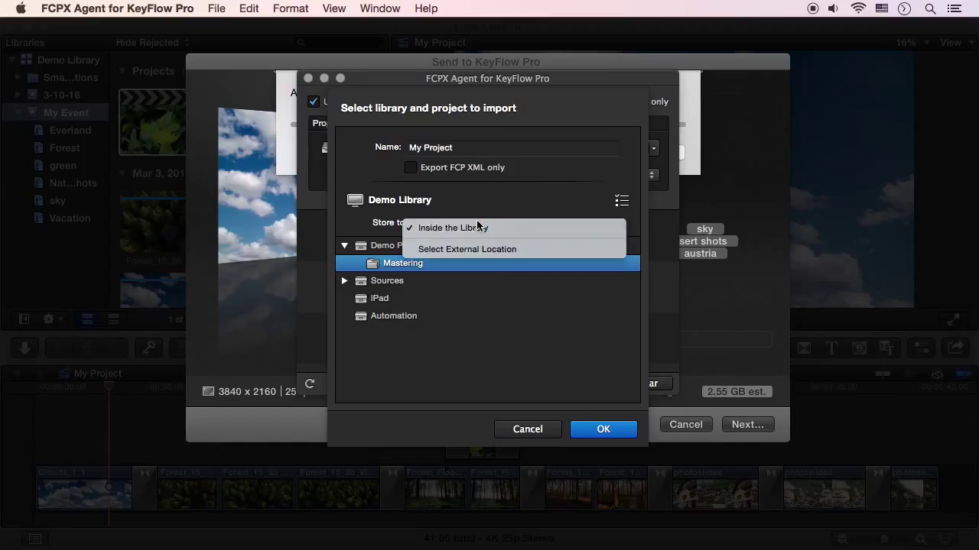
click(522, 228)
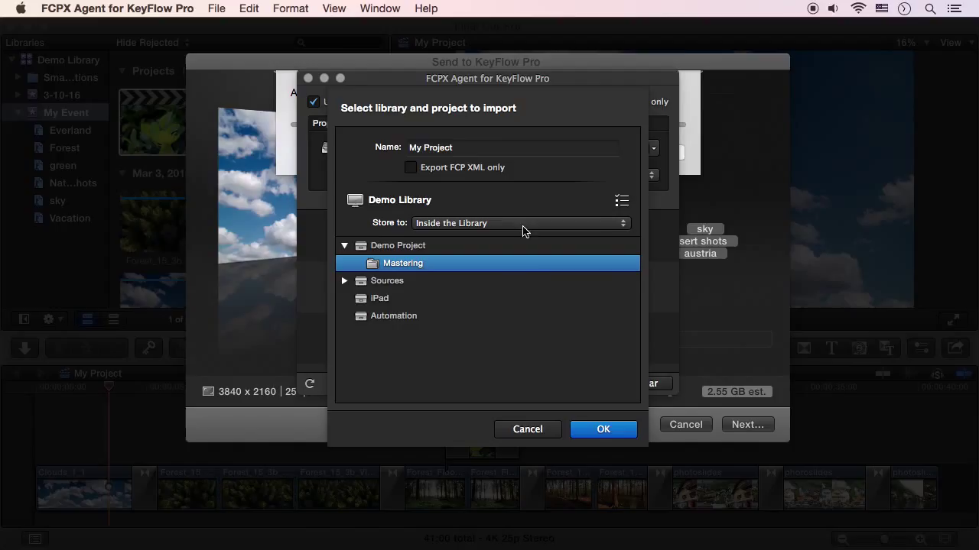
click(411, 170)
click(411, 172)
Start the transfer, watch the background task finish, and view My Project in the Mastering group
click(602, 431)
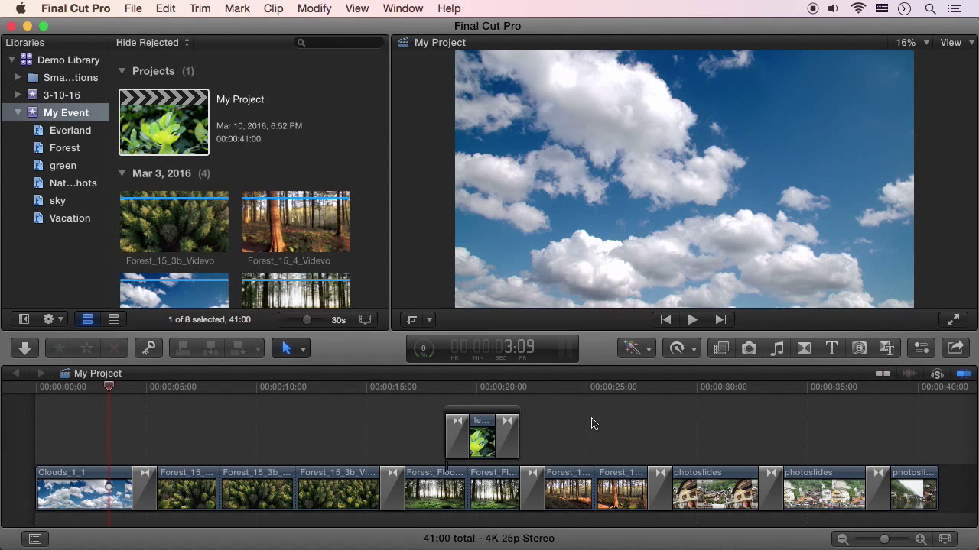
click(421, 349)
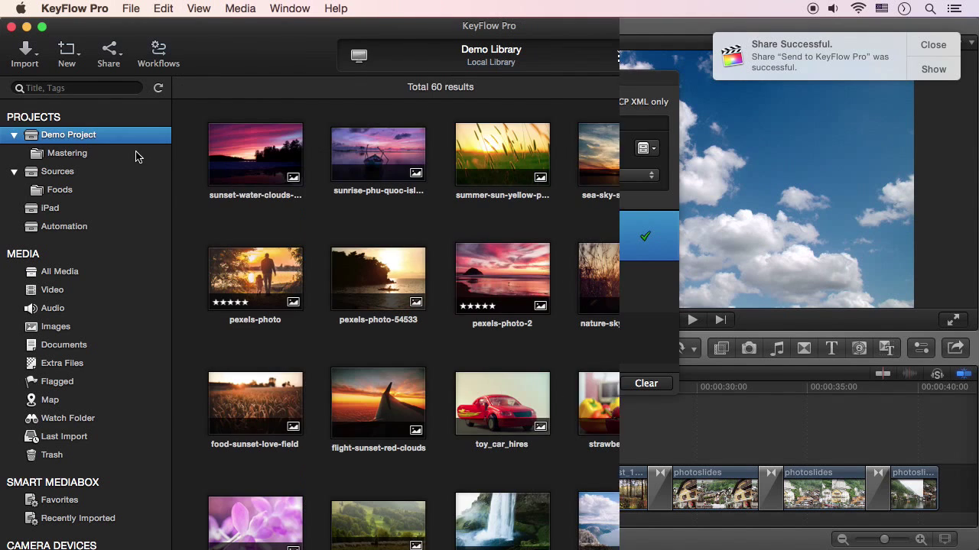
click(136, 154)
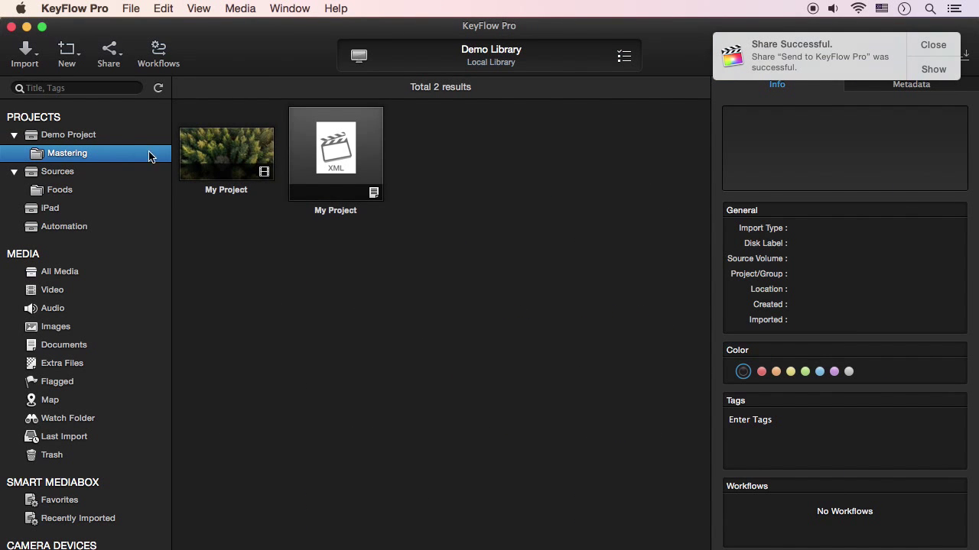
Review the My Project movie and FCPXML tags and background jobs, then reveal the movie in Finder
click(229, 152)
click(334, 176)
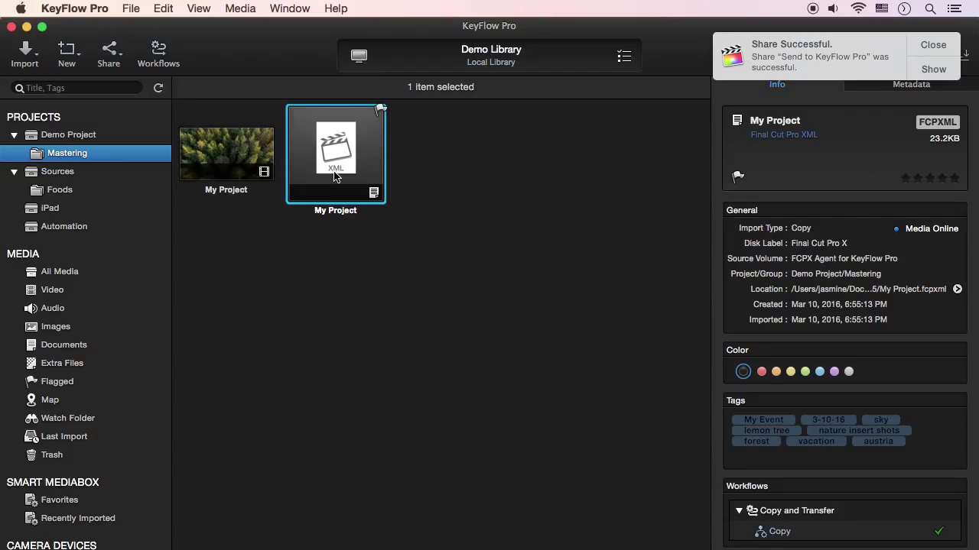
key(Left)
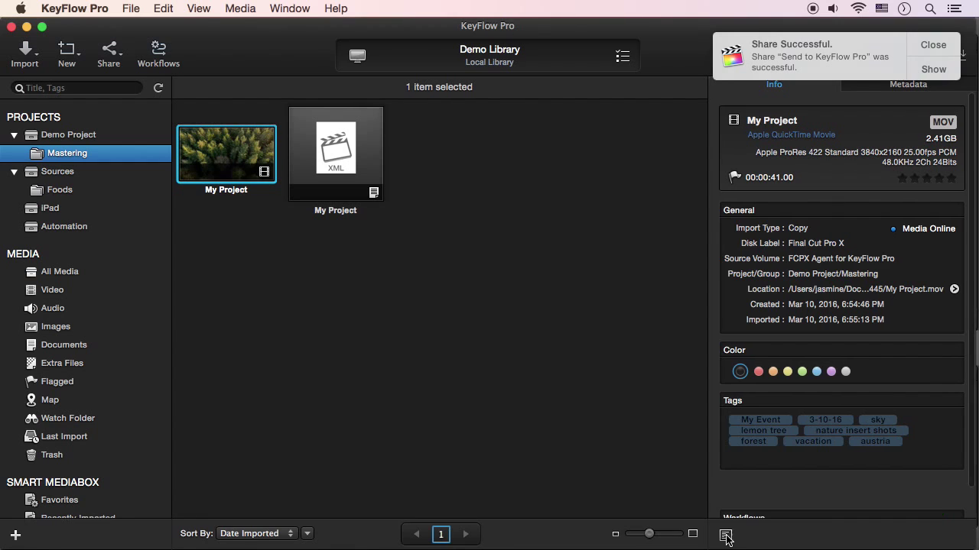
click(726, 535)
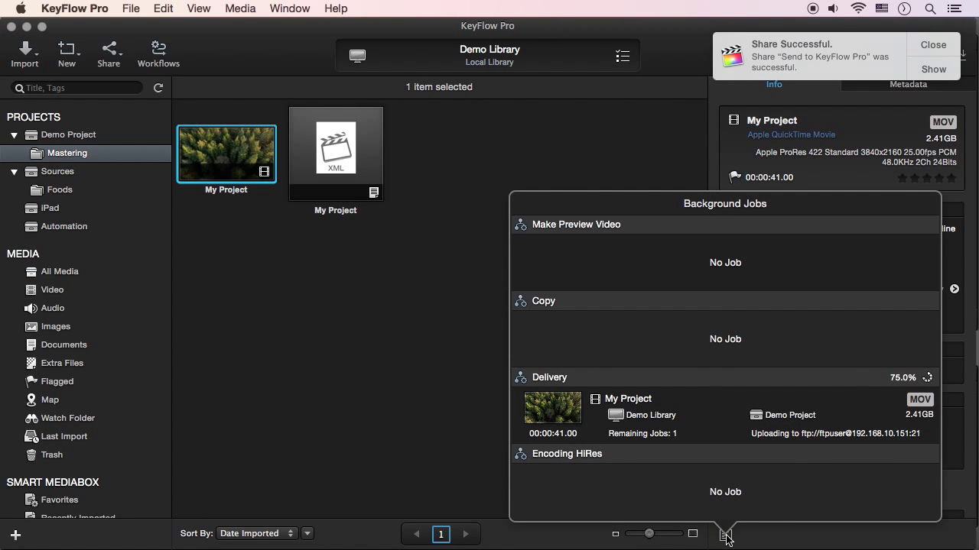
click(957, 291)
Show Get Info for My Project.mov to see its Finder tags like Forest and austria
key(super+i)
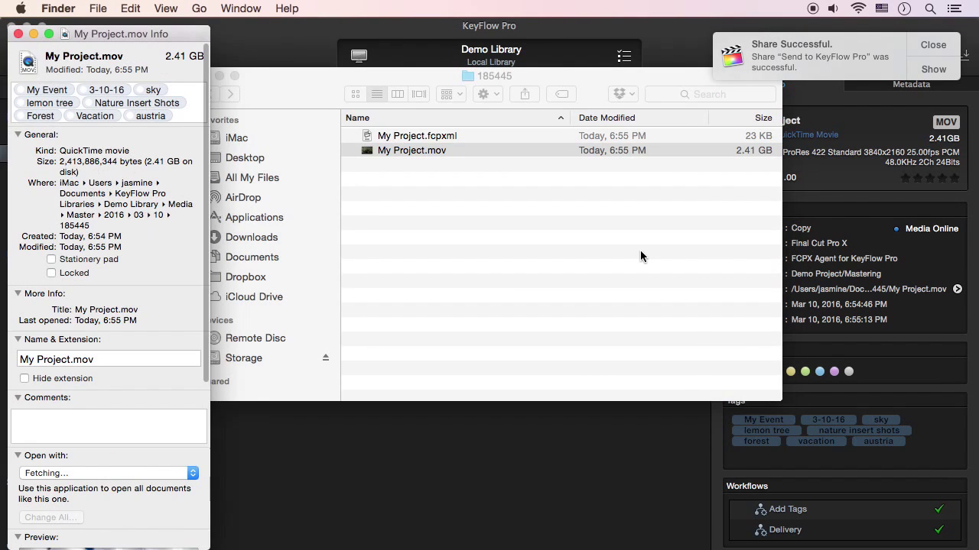